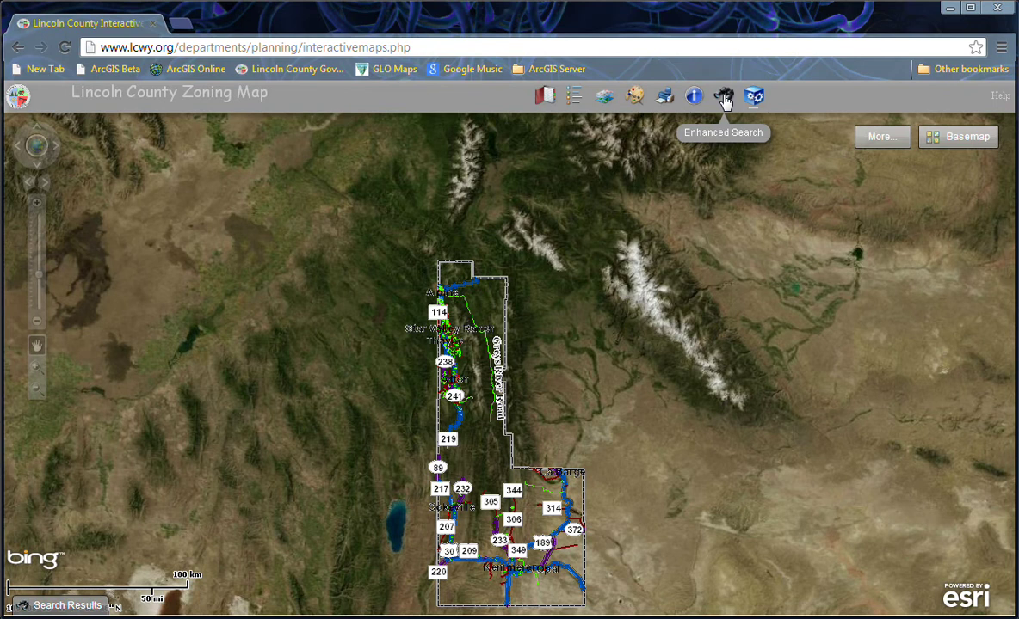
Open Enhanced Search, keep Parcels as the search layer, and list its searchable fields
{"action": "left_click", "coordinate": [724, 98]}
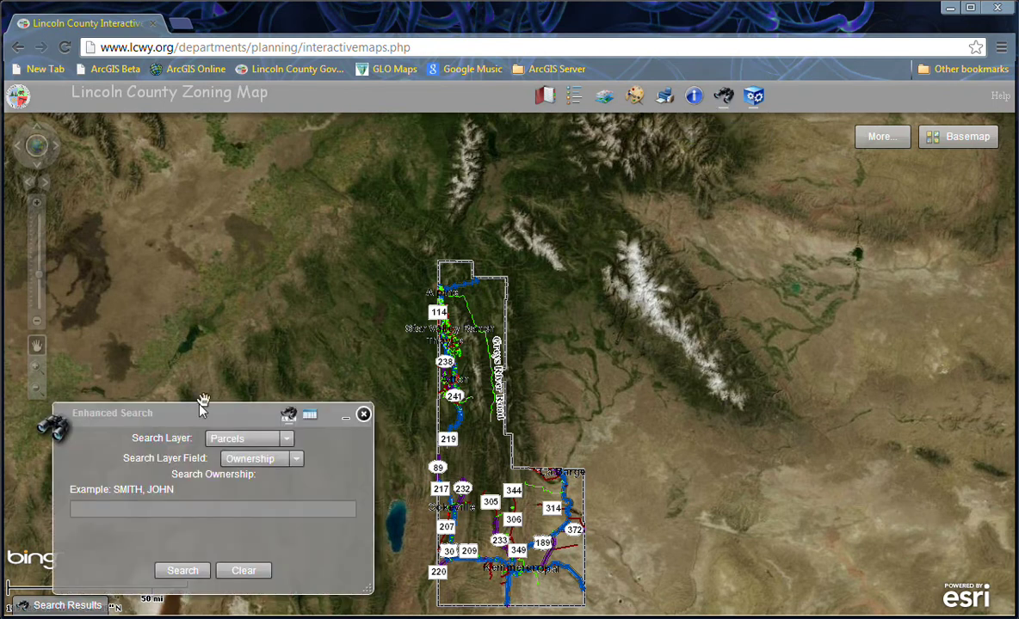
{"action": "left_click_drag", "start_coordinate": [198, 419], "coordinate": [213, 182]}
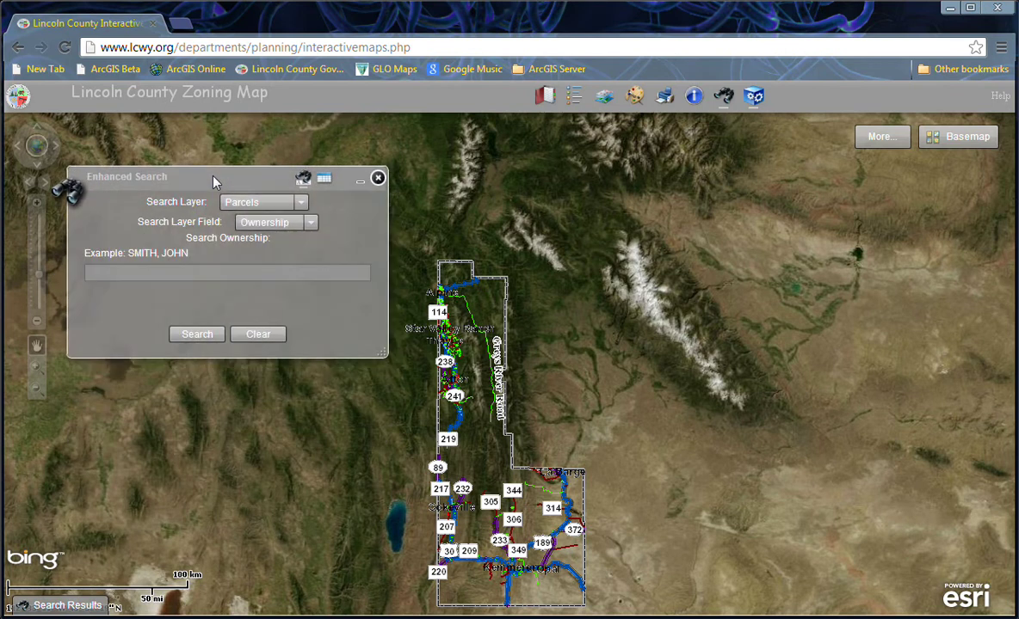
{"action": "left_click", "coordinate": [301, 202]}
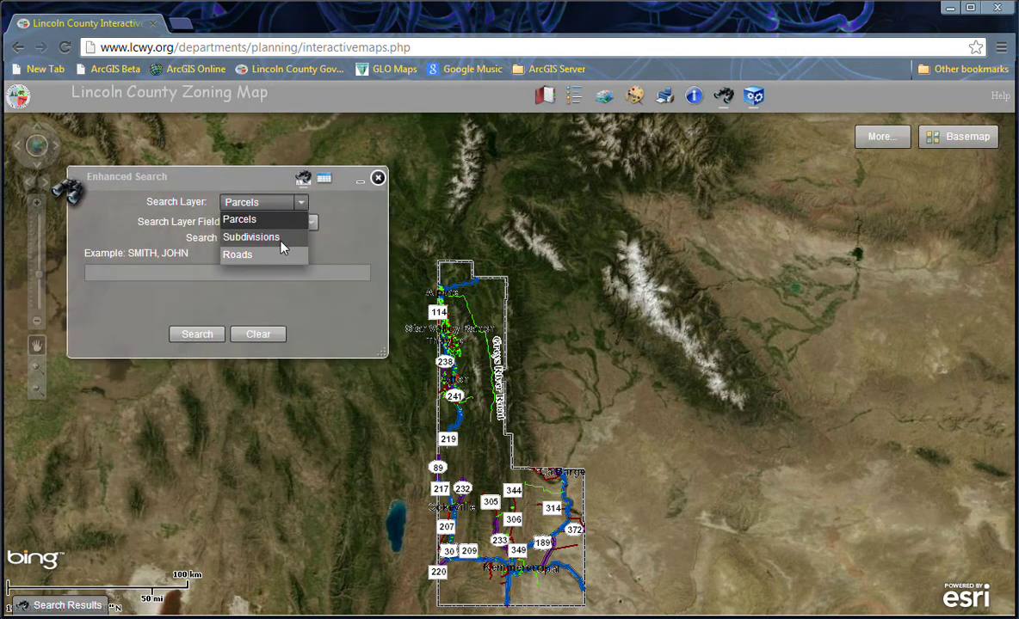
{"action": "left_click", "coordinate": [305, 203]}
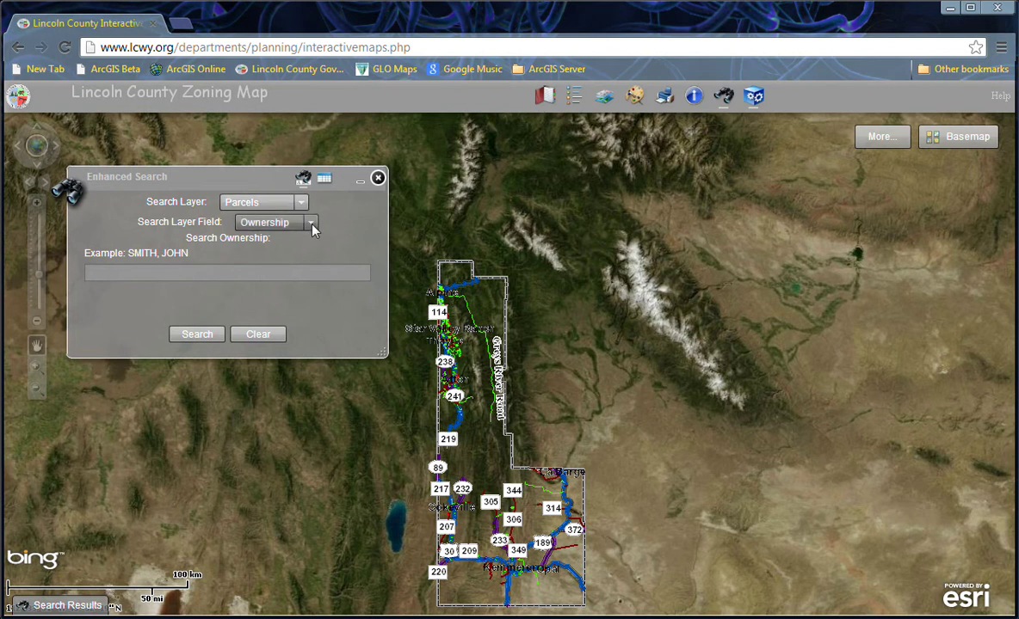
{"action": "left_click", "coordinate": [311, 222]}
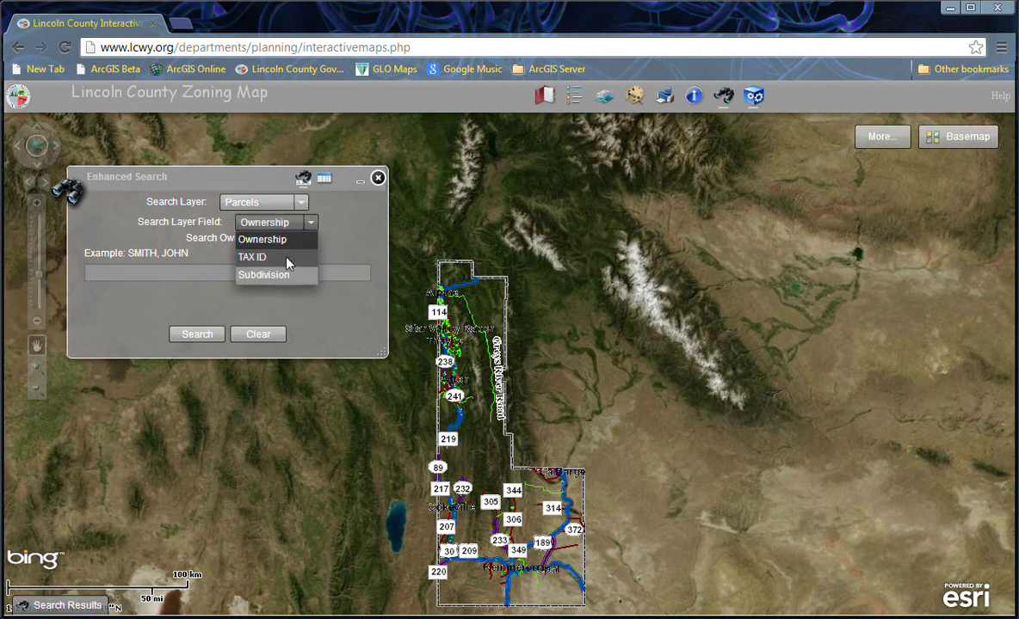
Search parcels by Ownership for 'Lincoln County', returning 252 matches
{"action": "left_click", "coordinate": [348, 237]}
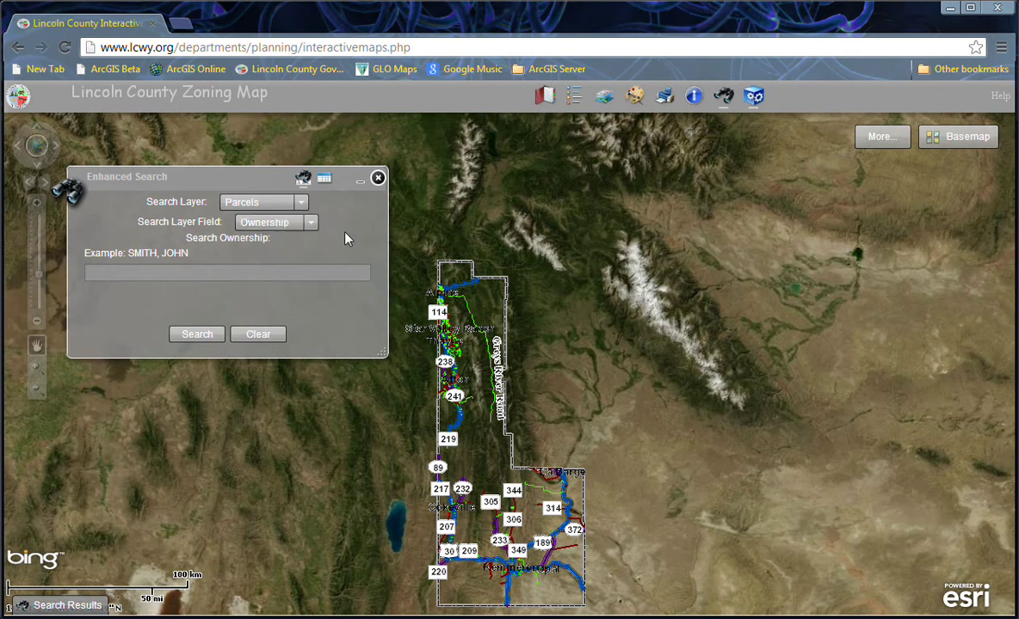
{"action": "left_click", "coordinate": [196, 272]}
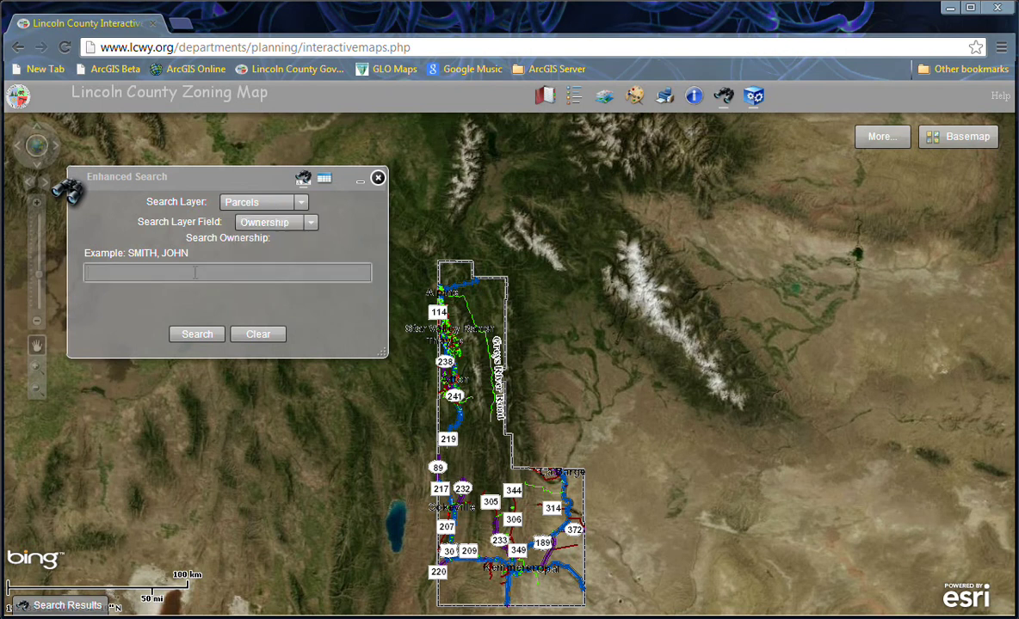
{"action": "type", "text": "Lincoln County"}
{"action": "left_click", "coordinate": [197, 335]}
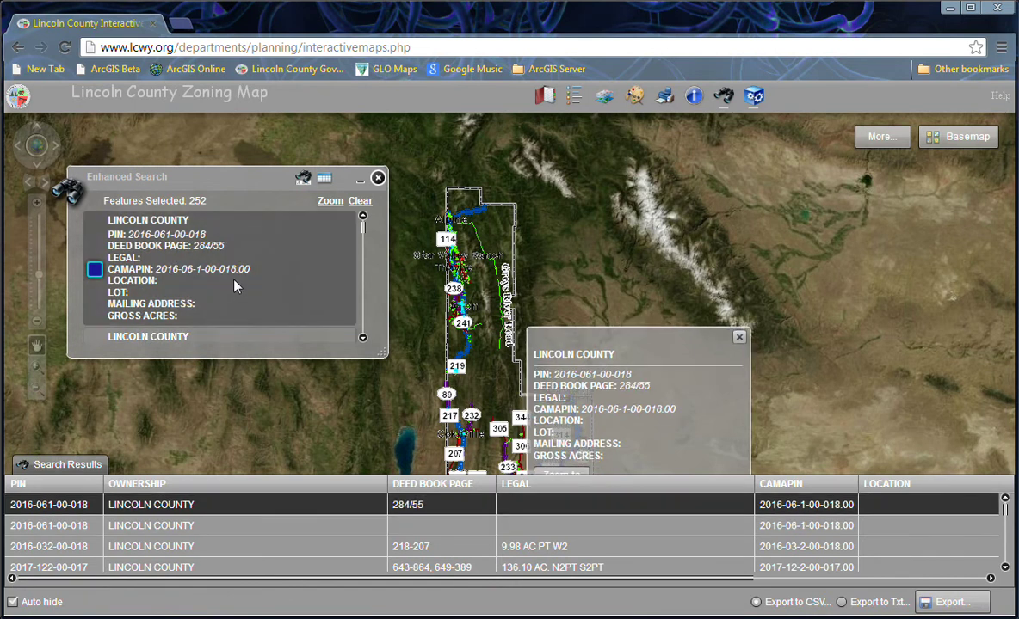
Zoom the map to the LOT 23 parcels in DV BLK 11 and review the neighbouring lot rows
{"action": "scroll", "coordinate": [236, 286], "scroll_direction": "down", "scroll_amount": 3}
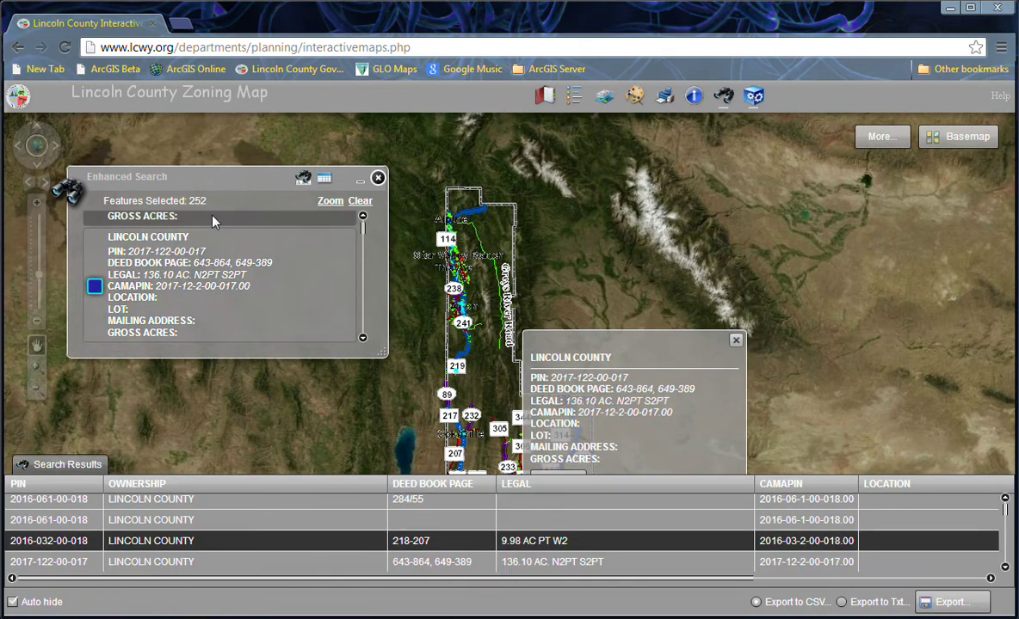
{"action": "scroll", "coordinate": [237, 276], "scroll_direction": "down", "scroll_amount": 3}
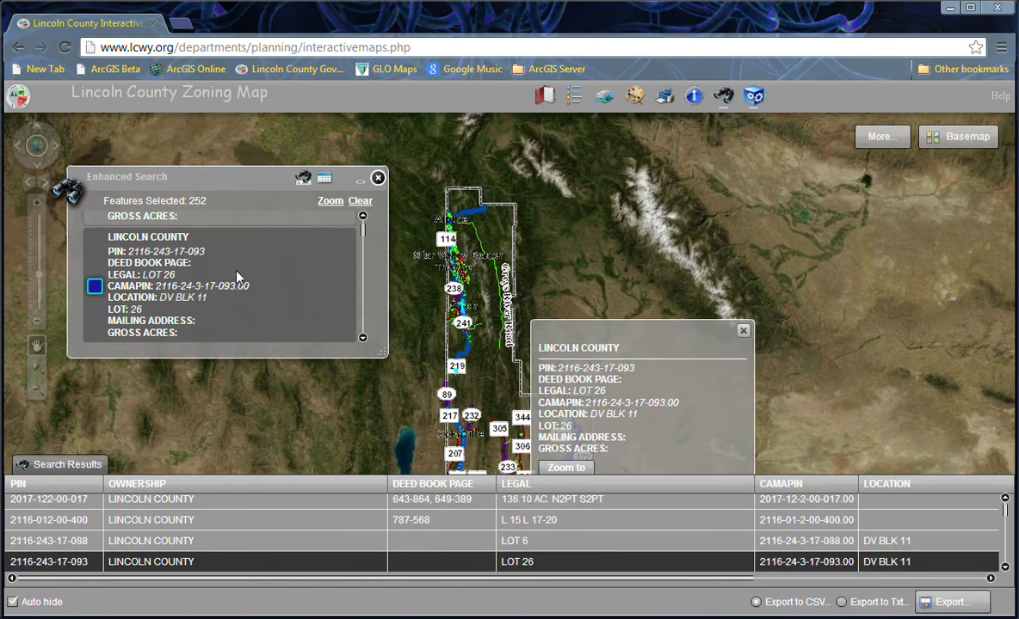
{"action": "left_click", "coordinate": [237, 279]}
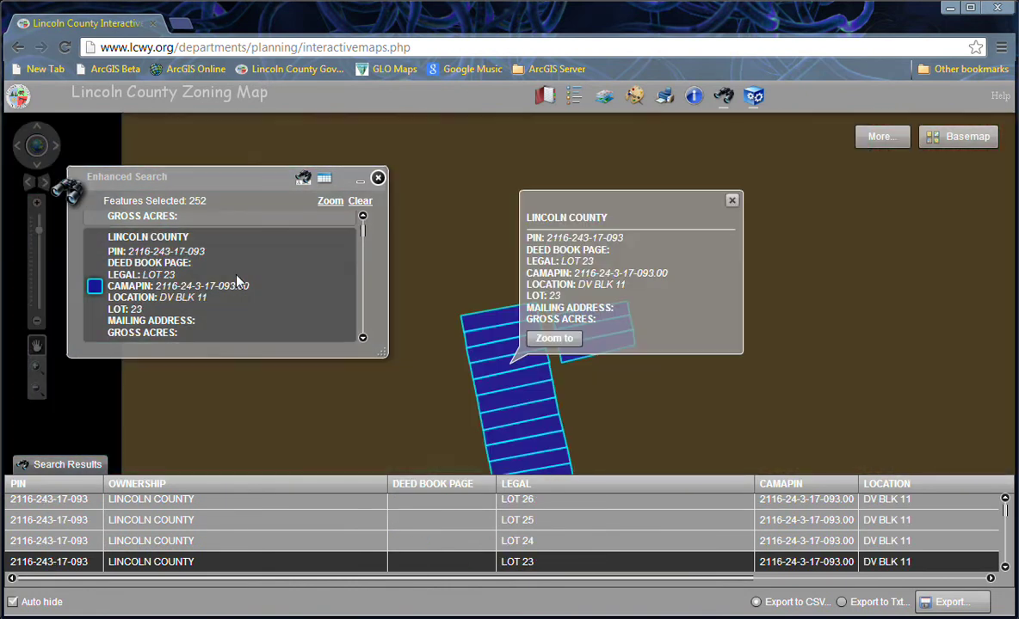
{"action": "scroll", "coordinate": [237, 279], "scroll_direction": "down", "scroll_amount": 3}
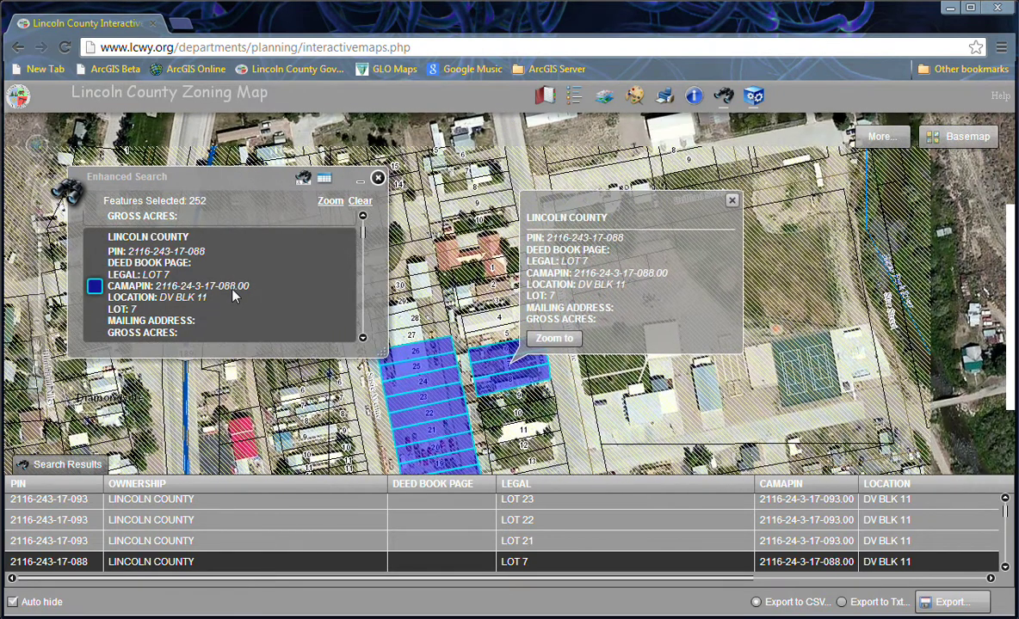
{"action": "mouse_move", "coordinate": [198, 519]}
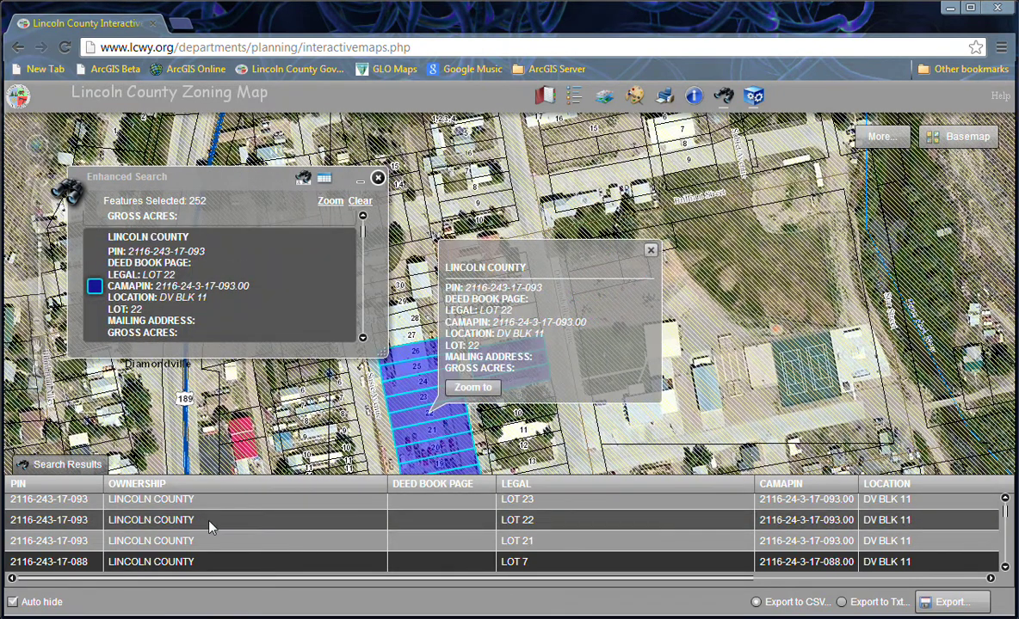
{"action": "mouse_move", "coordinate": [240, 503]}
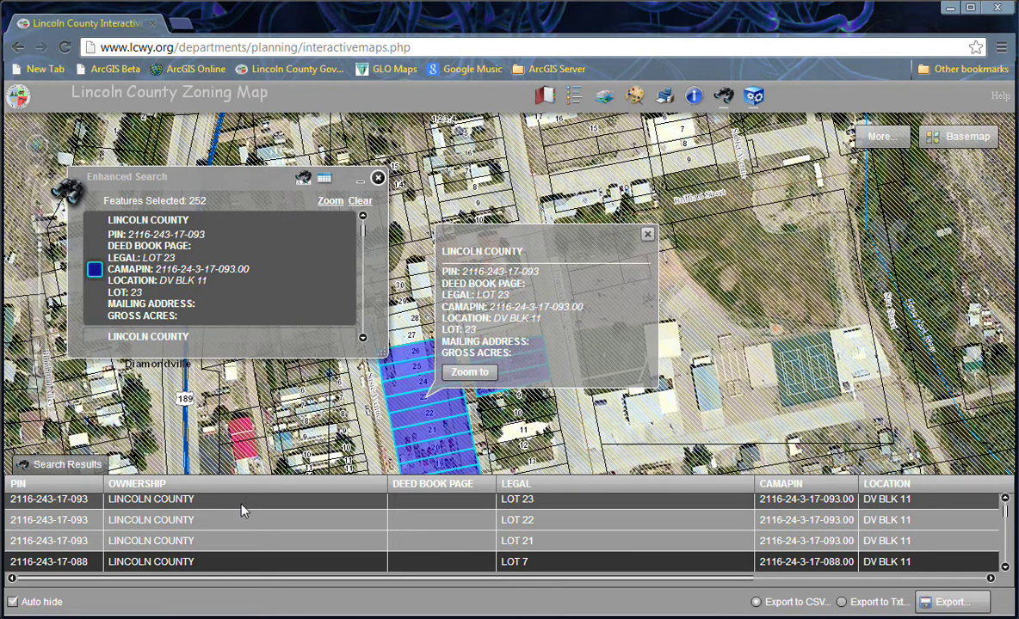
{"action": "mouse_move", "coordinate": [238, 525]}
{"action": "scroll", "coordinate": [234, 544], "scroll_direction": "down", "scroll_amount": 5}
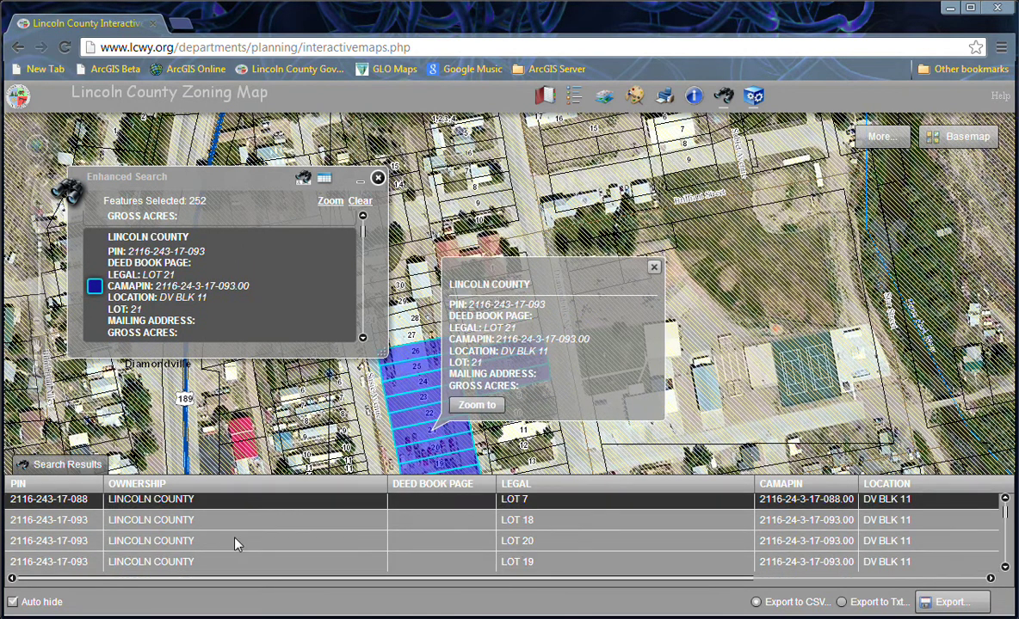
{"action": "mouse_move", "coordinate": [285, 569]}
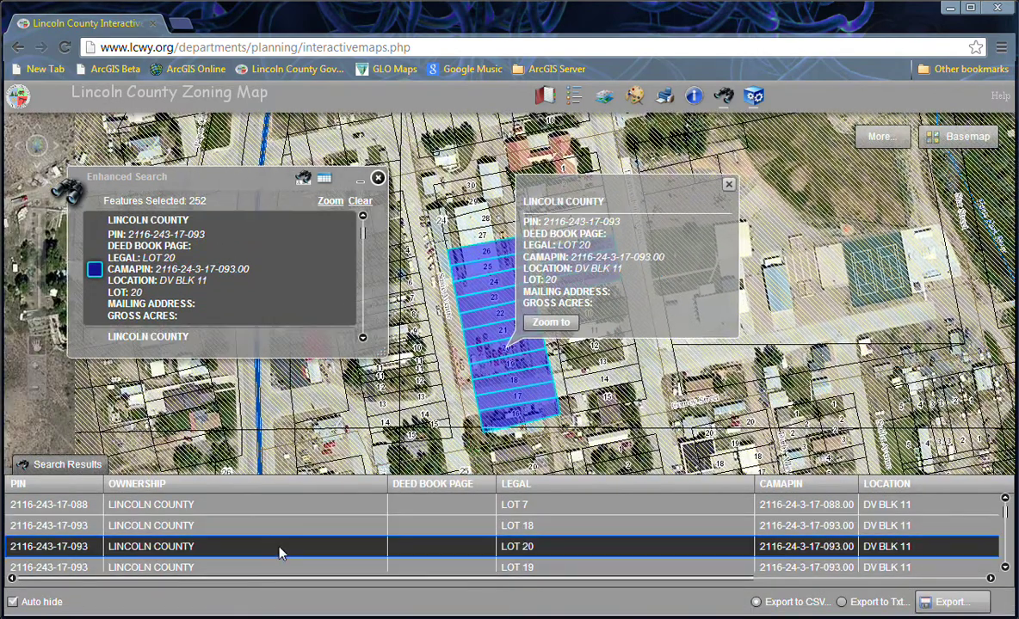
Zoom the map in turn to the LOT 20, school district and courthouse LOT 11 parcels
{"action": "left_click", "coordinate": [280, 548]}
{"action": "scroll", "coordinate": [295, 542], "scroll_direction": "down", "scroll_amount": 3}
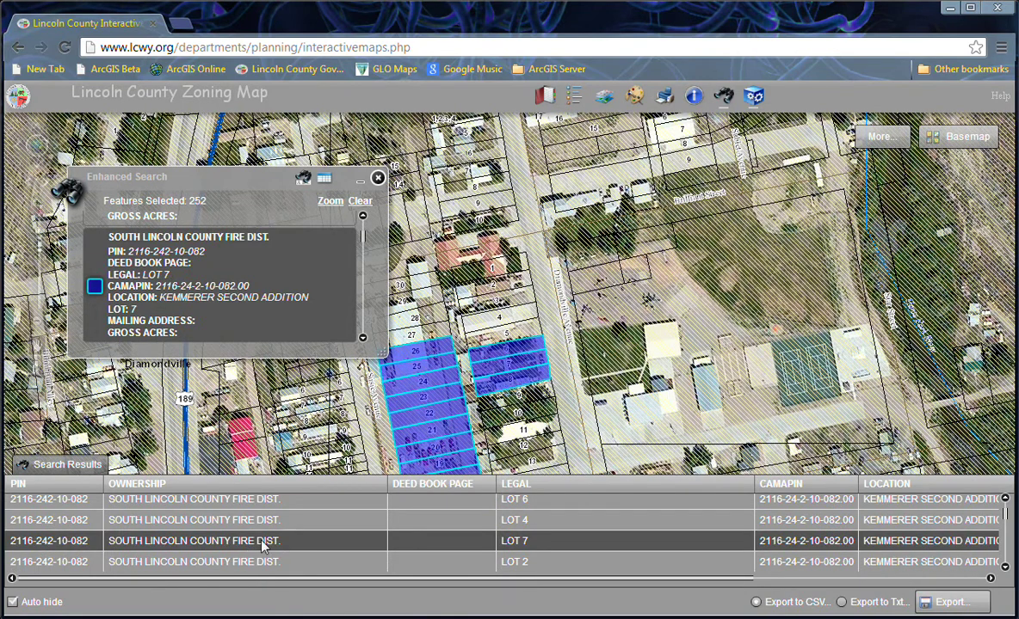
{"action": "scroll", "coordinate": [303, 542], "scroll_direction": "down", "scroll_amount": 5}
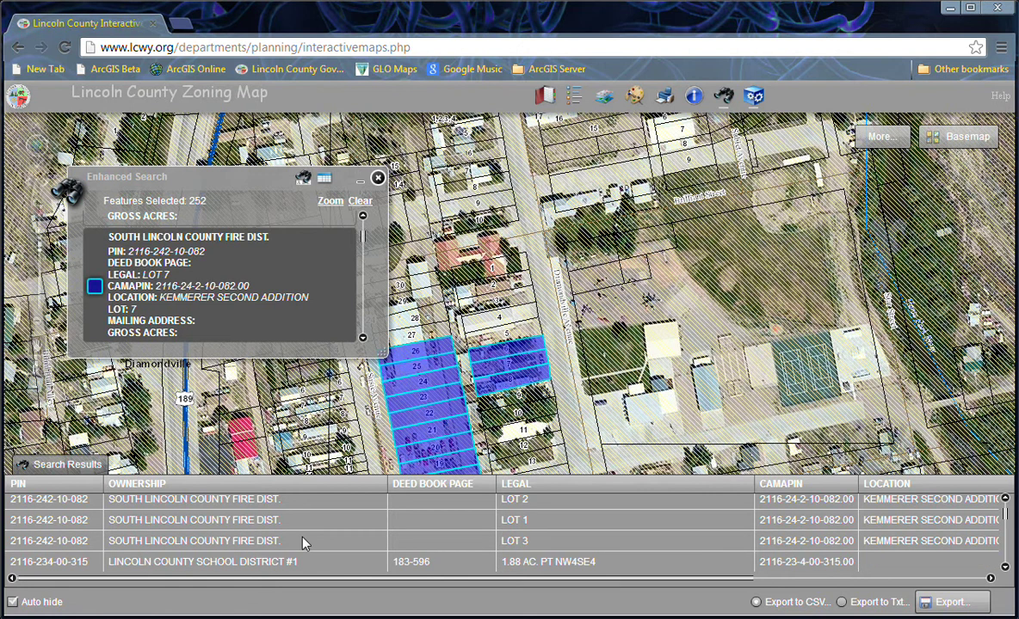
{"action": "left_click", "coordinate": [273, 542]}
{"action": "scroll", "coordinate": [326, 542], "scroll_direction": "down", "scroll_amount": 3}
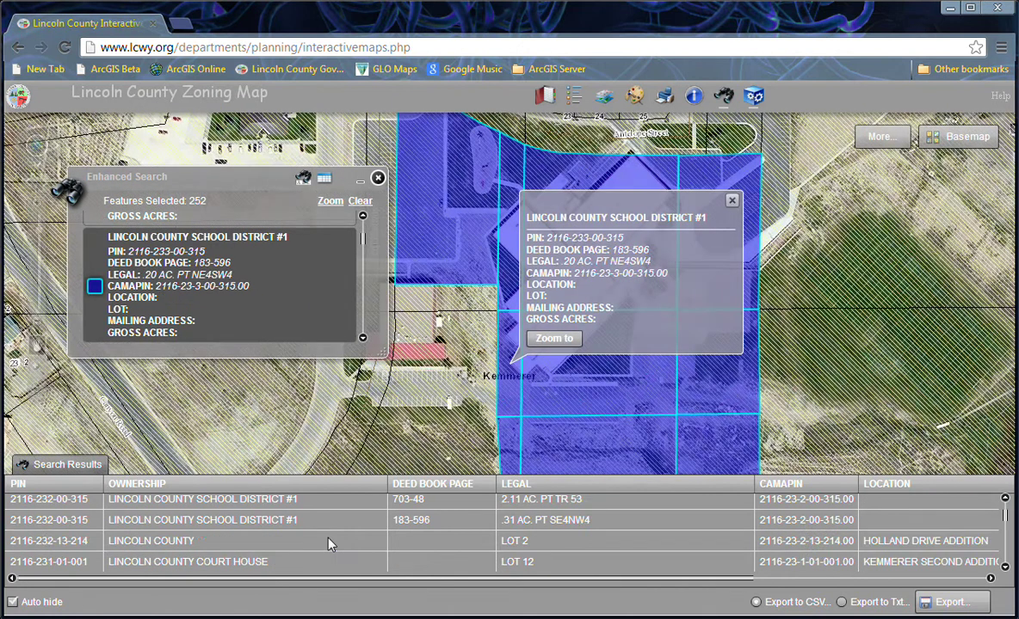
{"action": "left_click", "coordinate": [292, 548]}
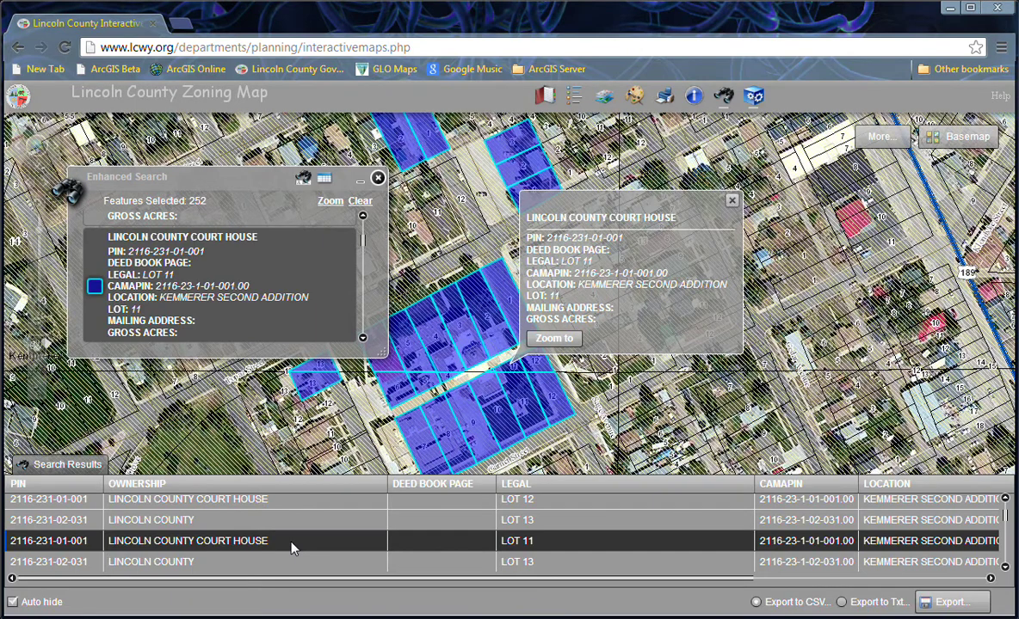
Zoom the map to the county-owned LOT 13 parcel in Kemmerer Second Addition
{"action": "left_click", "coordinate": [301, 564]}
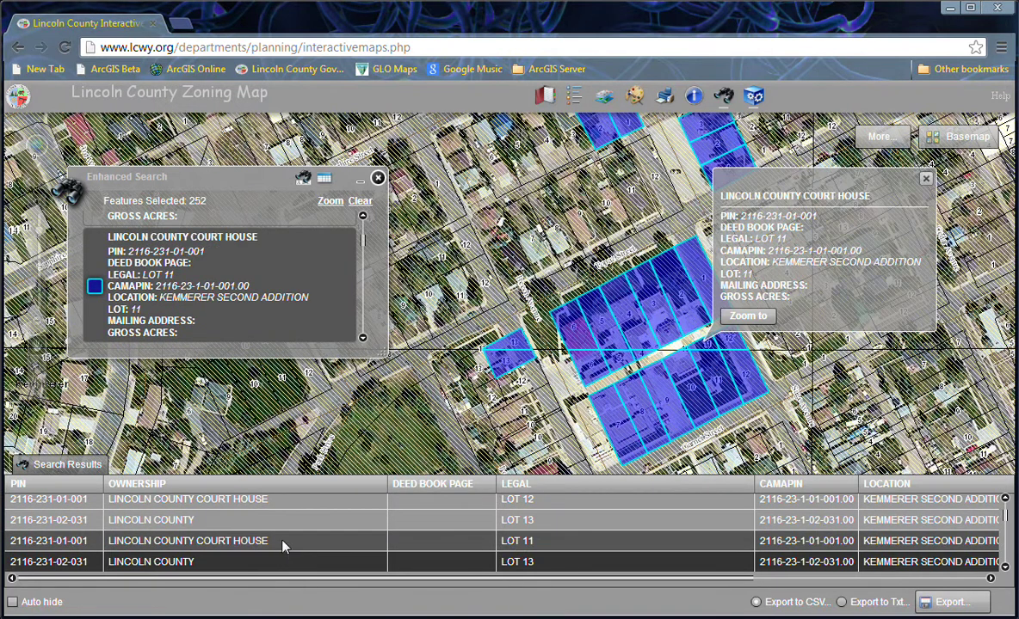
Clear the previous results and switch the parcel search field to TAX ID
{"action": "left_click", "coordinate": [360, 202]}
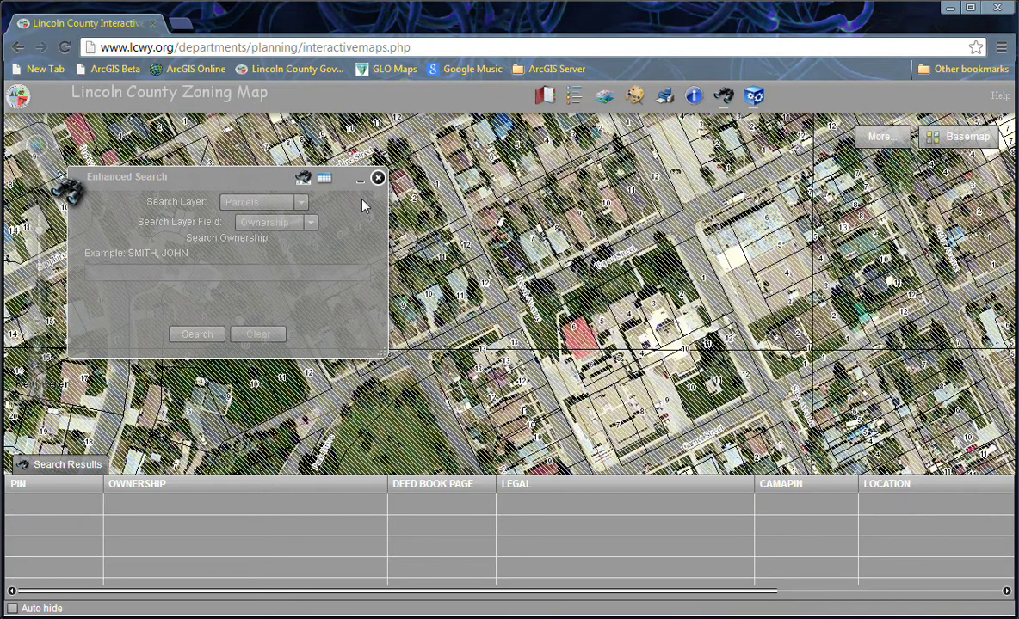
{"action": "left_click", "coordinate": [311, 222]}
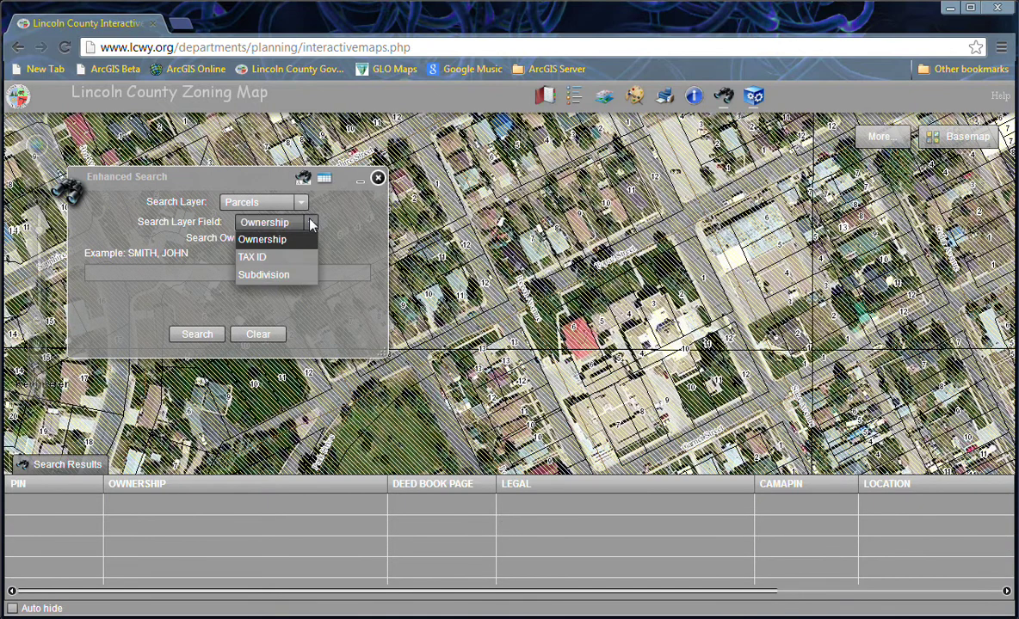
{"action": "left_click", "coordinate": [285, 254]}
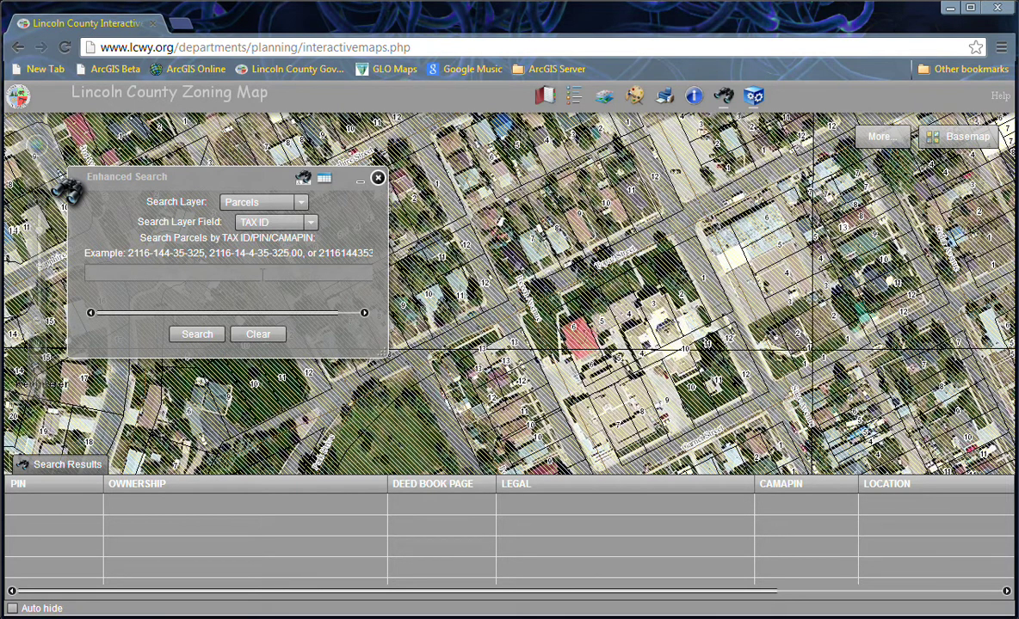
Search tax ID 2116-15-3-00-185.00 and view the 9.54 AC and 8.16 AC parcels
{"action": "left_click", "coordinate": [210, 272]}
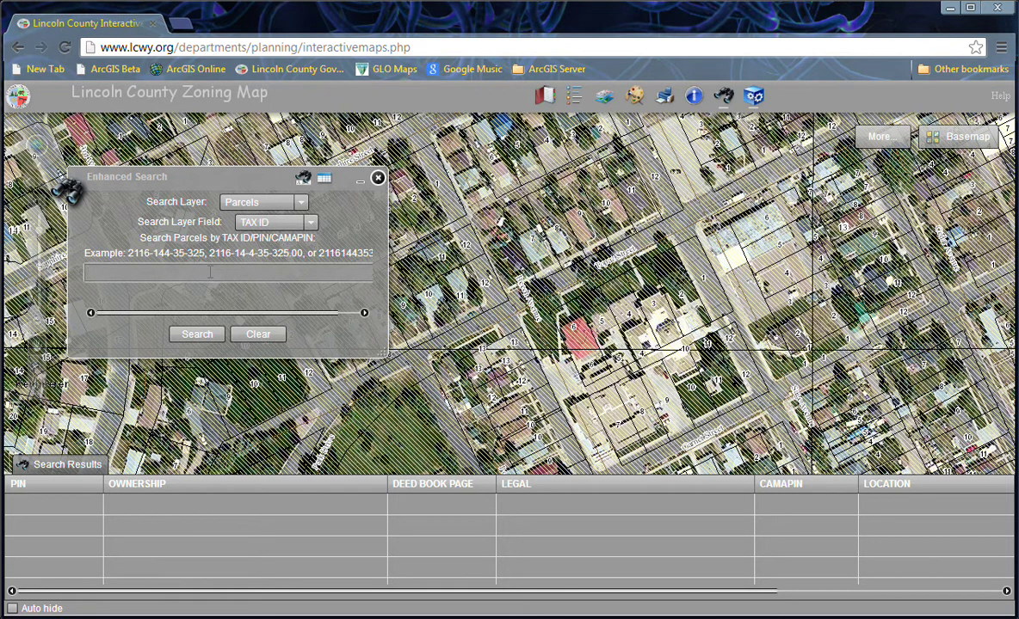
{"action": "type", "text": "2116-15-3-00-185.00"}
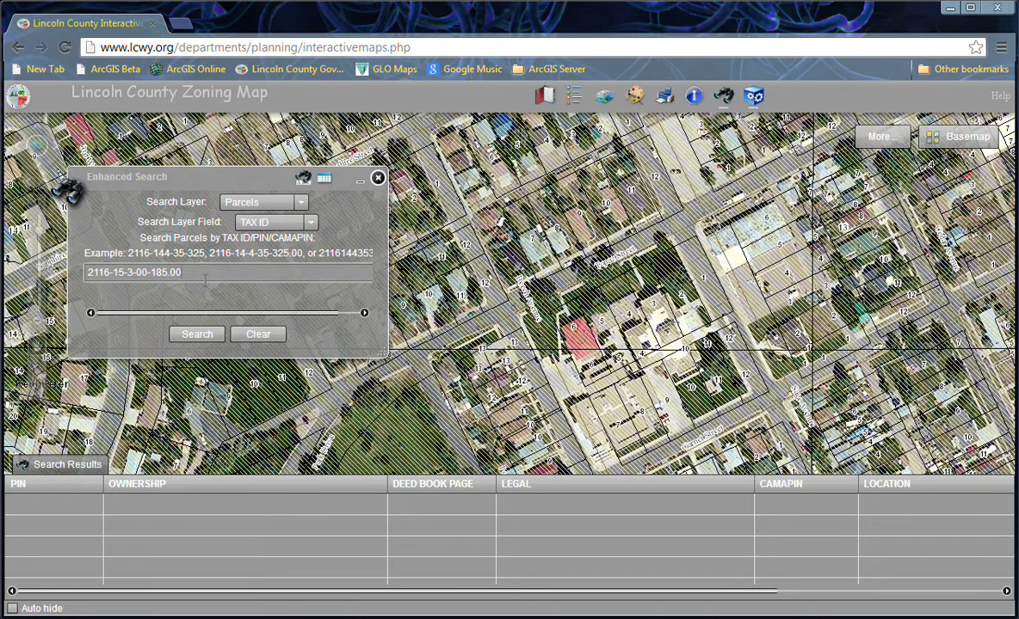
{"action": "left_click", "coordinate": [197, 334]}
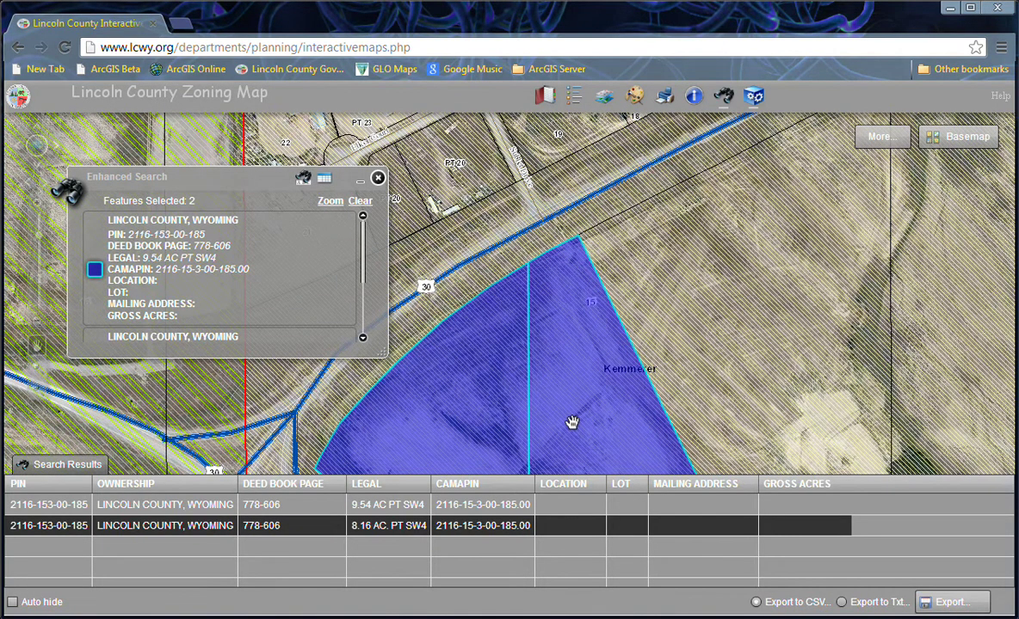
{"action": "left_click", "coordinate": [172, 505]}
{"action": "left_click", "coordinate": [172, 523]}
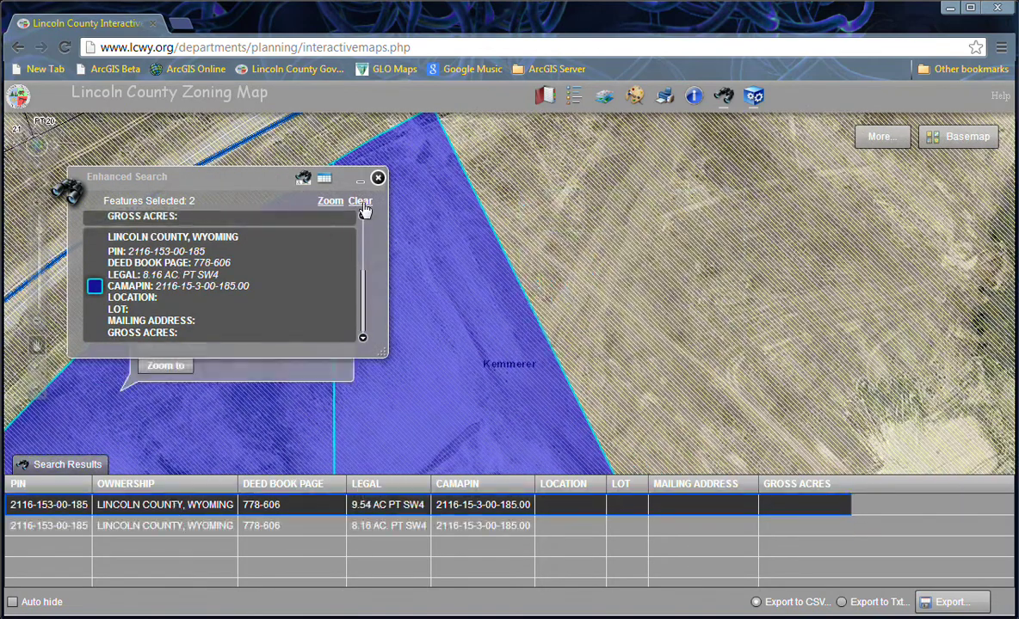
Clear the parcel results and search the Subdivisions layer by Name, entering 'Alpine'
{"action": "left_click", "coordinate": [360, 202]}
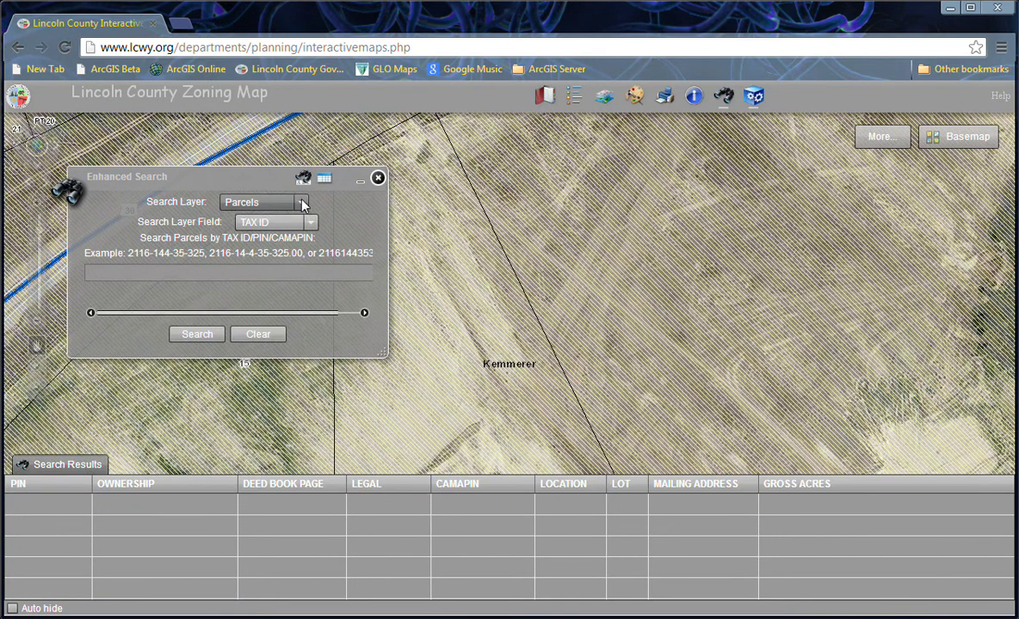
{"action": "left_click", "coordinate": [302, 201]}
{"action": "left_click", "coordinate": [285, 239]}
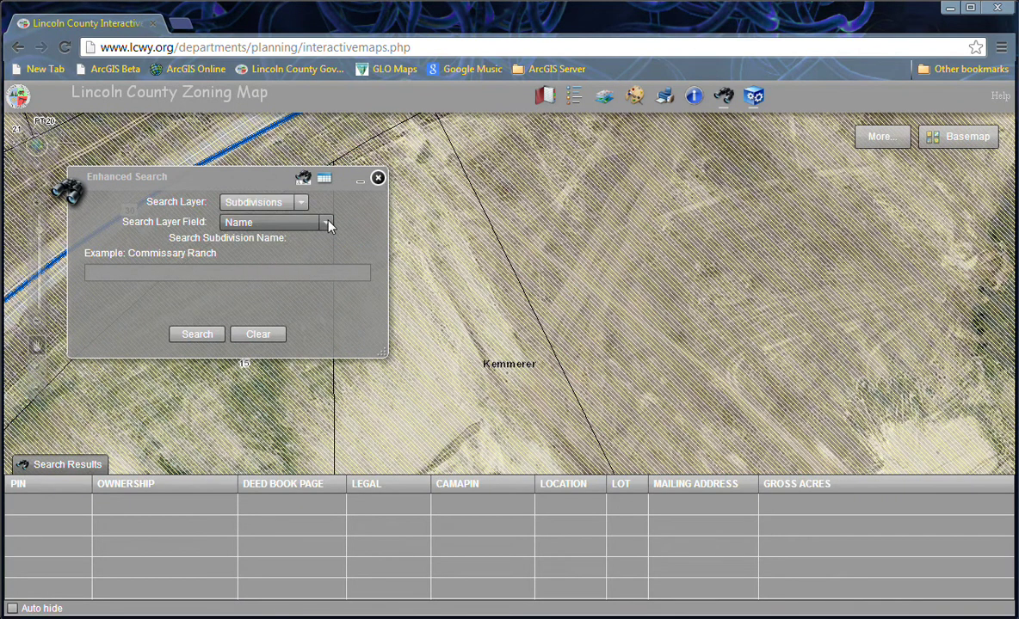
{"action": "left_click", "coordinate": [328, 224]}
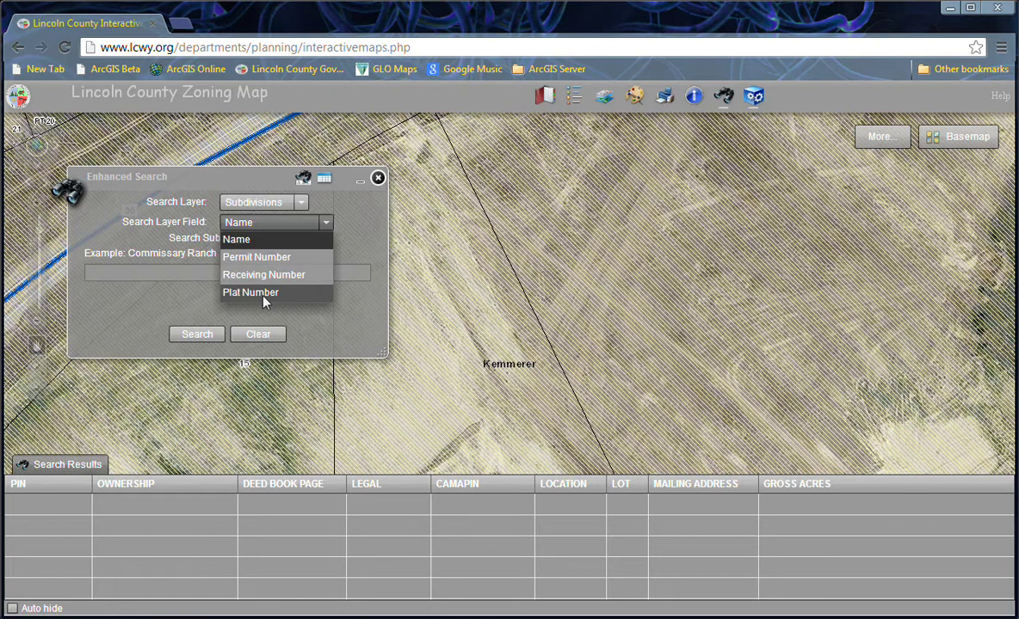
{"action": "left_click", "coordinate": [173, 272]}
{"action": "type", "text": "Alpine"}
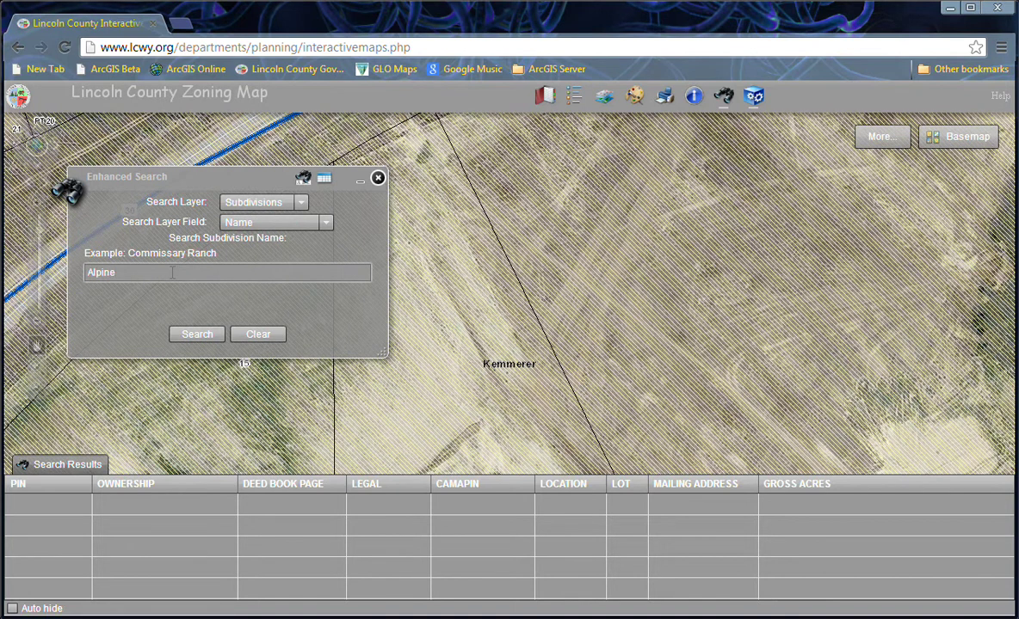
Run the Alpine search, zoom to the 3rd and 4th Filings, and open the 3rd Filing's 188-F plat
{"action": "left_click", "coordinate": [197, 335]}
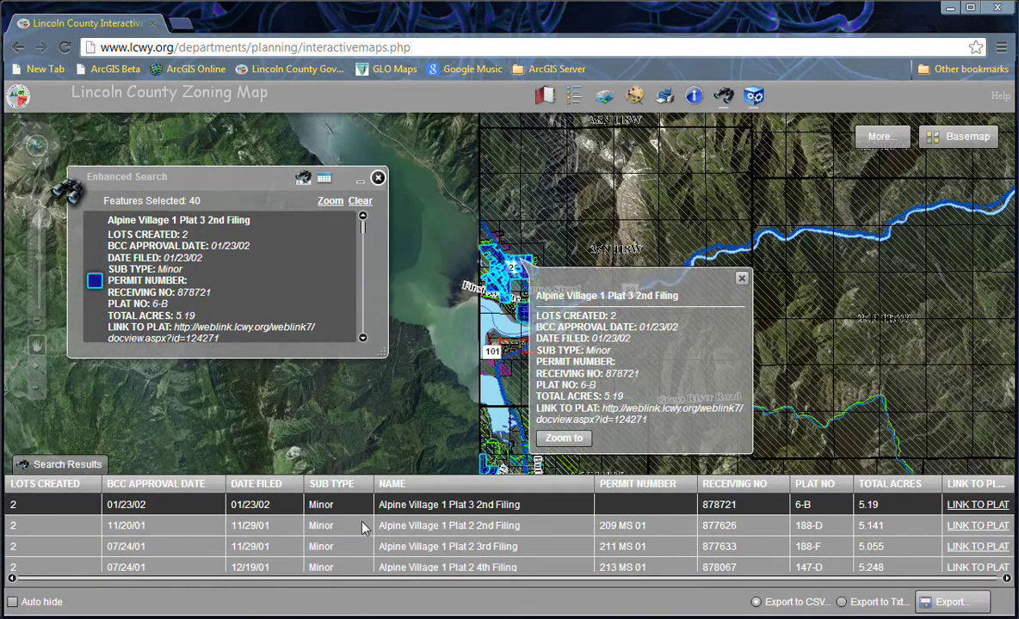
{"action": "left_click", "coordinate": [262, 546]}
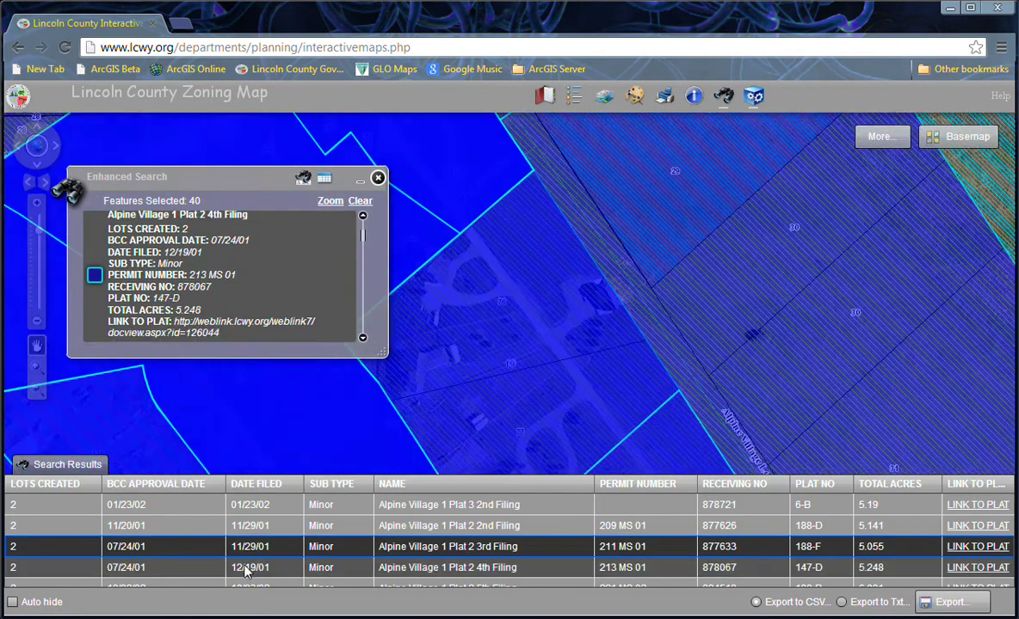
{"action": "left_click", "coordinate": [247, 569]}
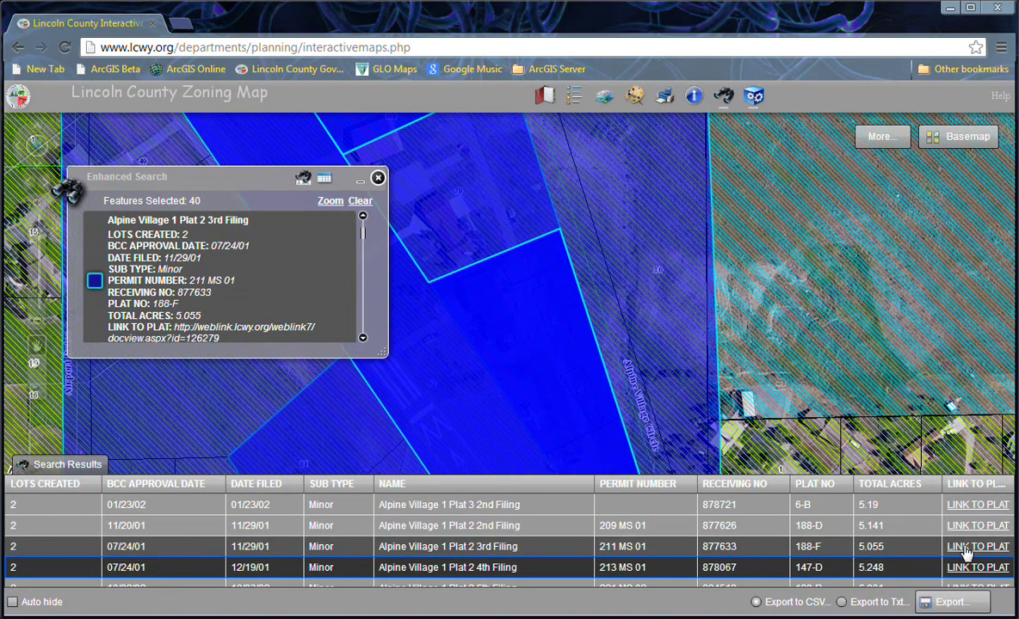
{"action": "left_click", "coordinate": [965, 547]}
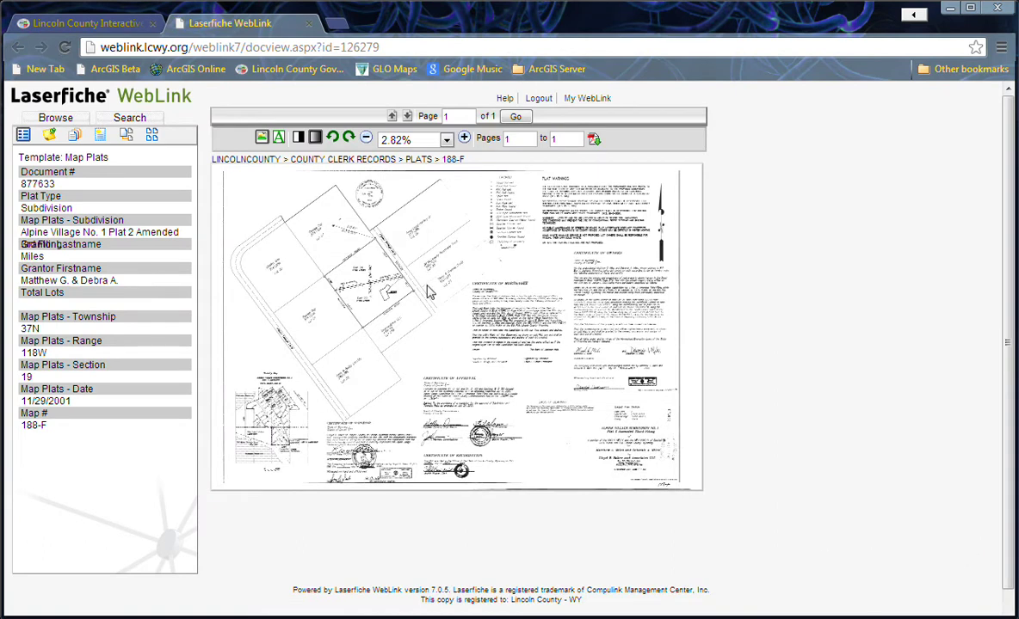
{"action": "left_click", "coordinate": [100, 25]}
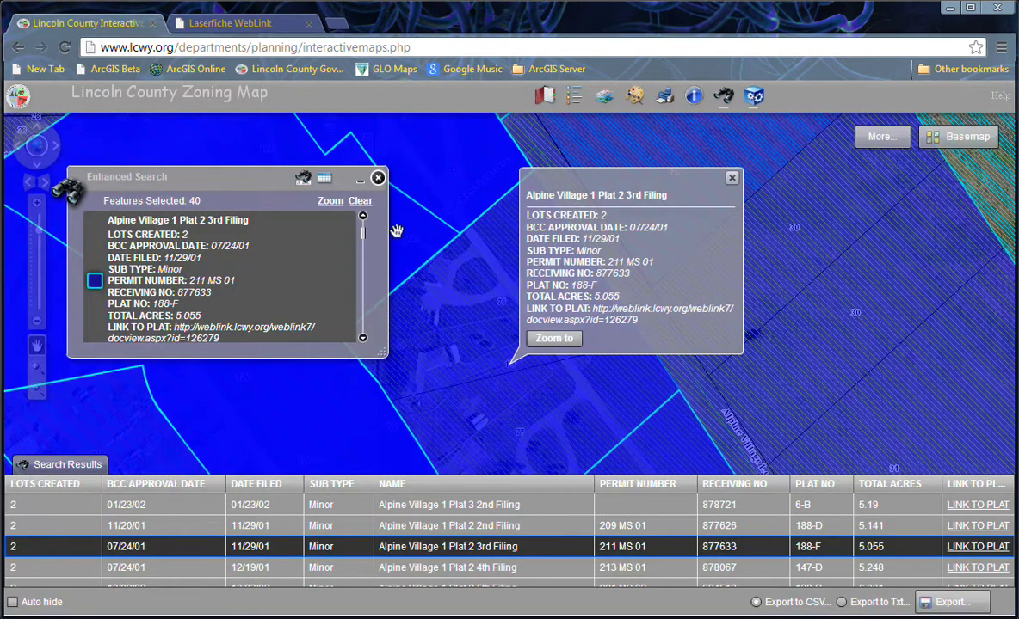
Clear the subdivision results, switch the search layer to Roads, and enter 'Lake' as road name
{"action": "left_click", "coordinate": [359, 201]}
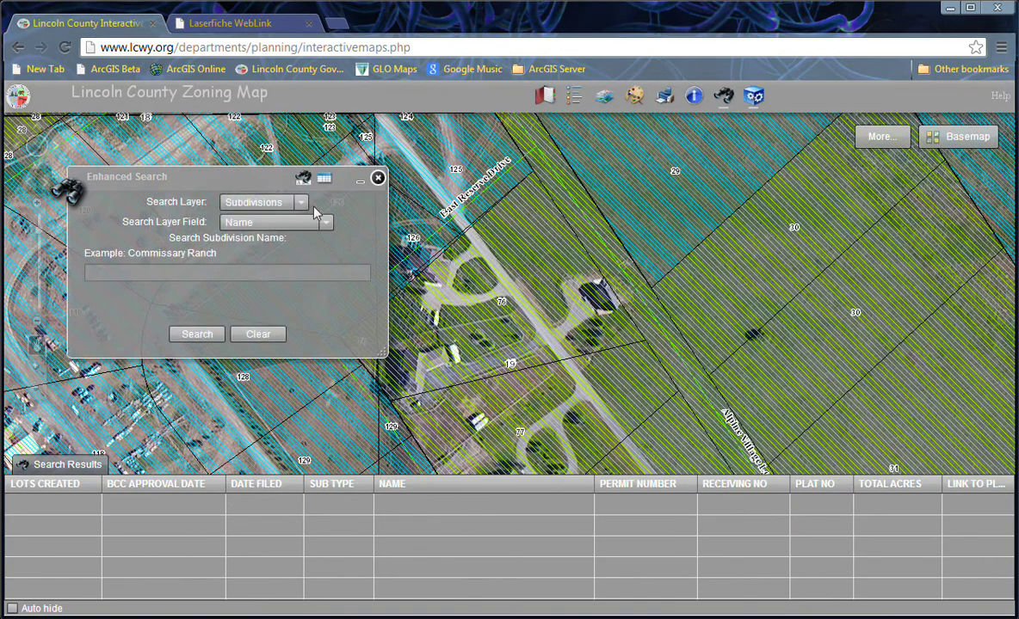
{"action": "left_click", "coordinate": [299, 202]}
{"action": "left_click", "coordinate": [250, 255]}
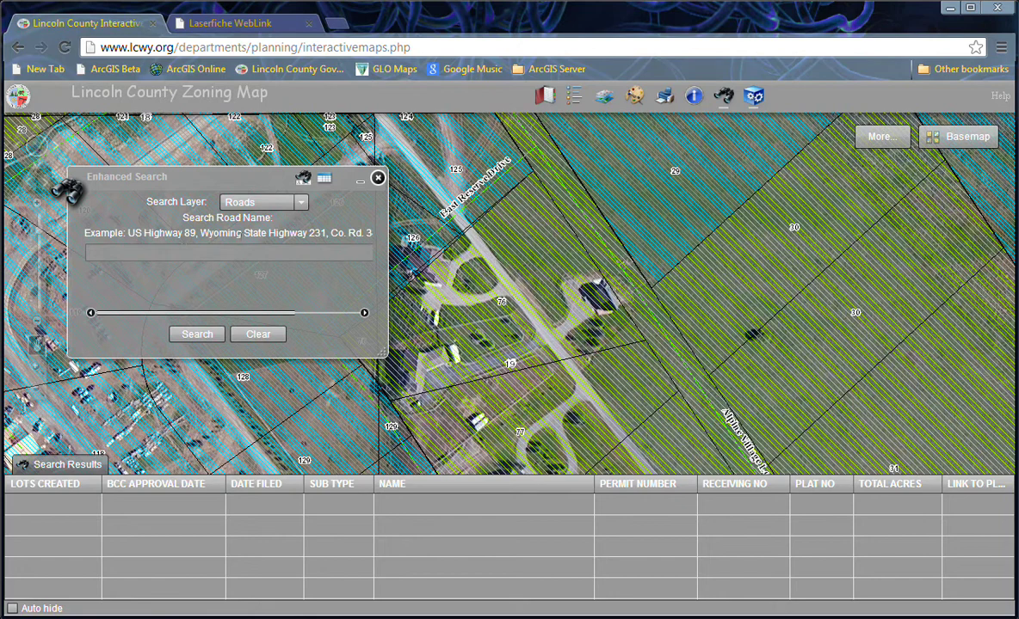
{"action": "left_click_drag", "start_coordinate": [290, 313], "coordinate": [279, 293]}
{"action": "left_click", "coordinate": [127, 256]}
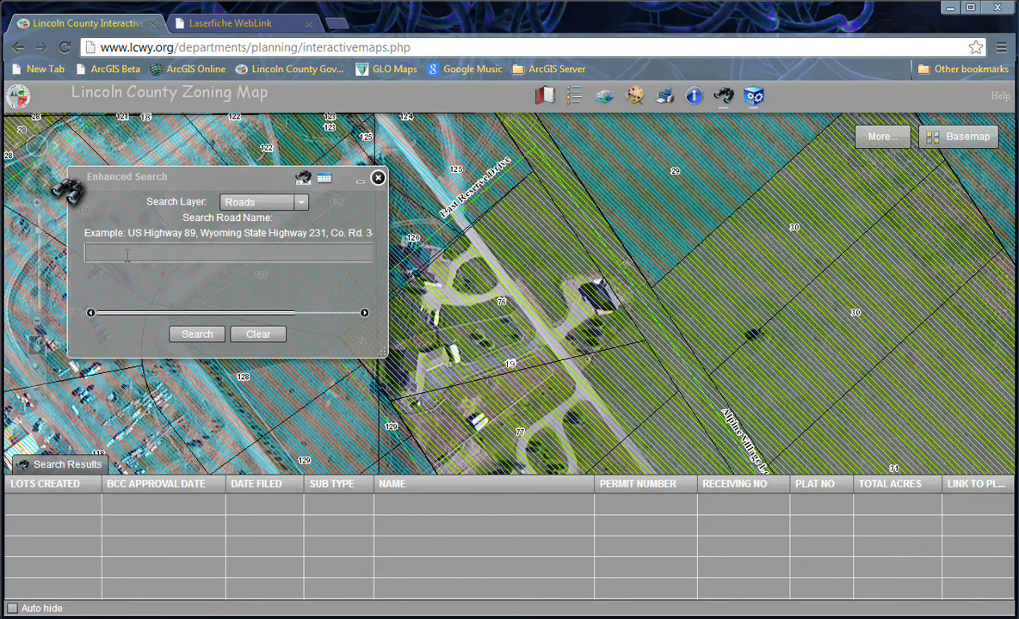
{"action": "type", "text": "Lake"}
Search roads for 'Lake' (10 results) and zoom to Bear Lake Drive, then Lake Trout Trail
{"action": "left_click", "coordinate": [197, 334]}
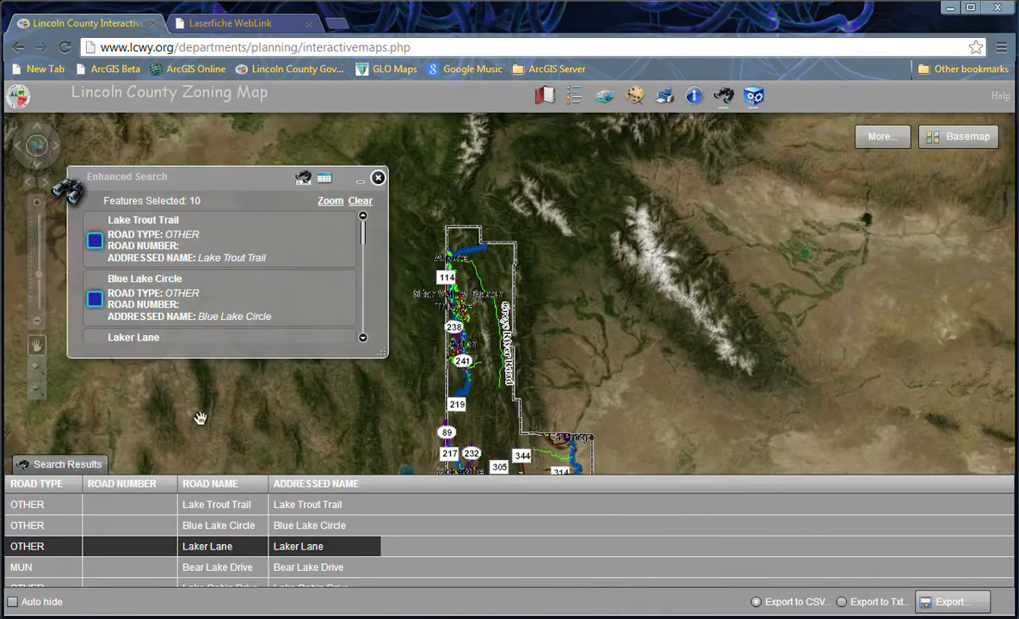
{"action": "mouse_move", "coordinate": [296, 506]}
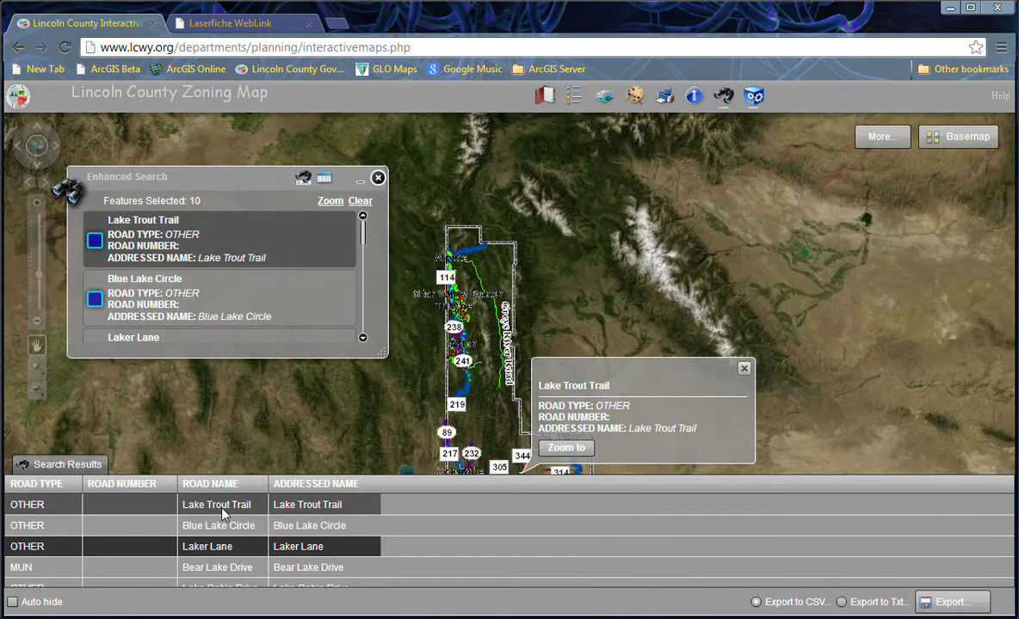
{"action": "mouse_move", "coordinate": [373, 520]}
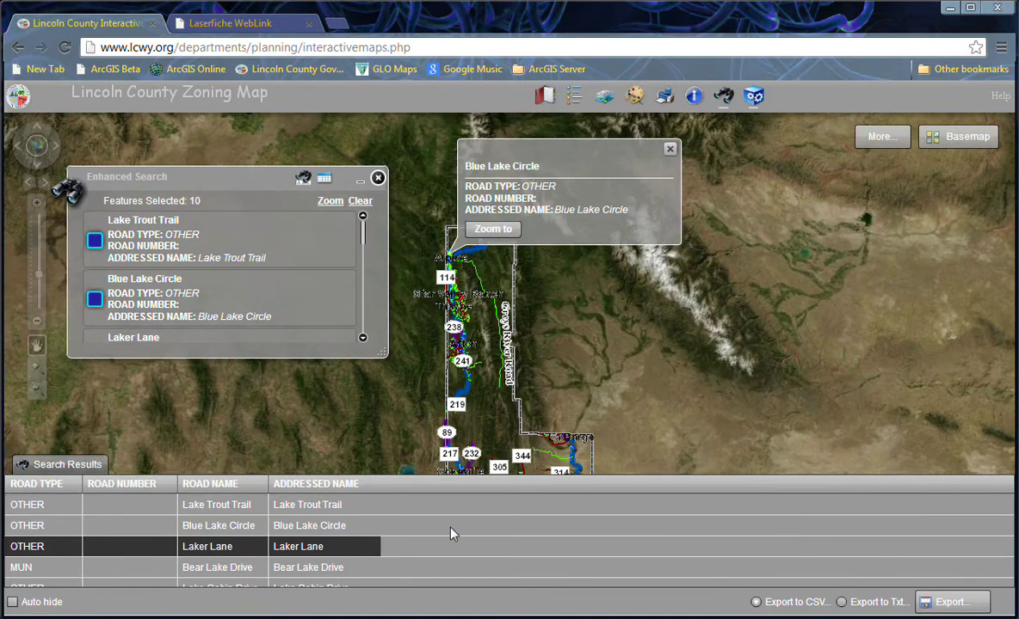
{"action": "left_click", "coordinate": [223, 568]}
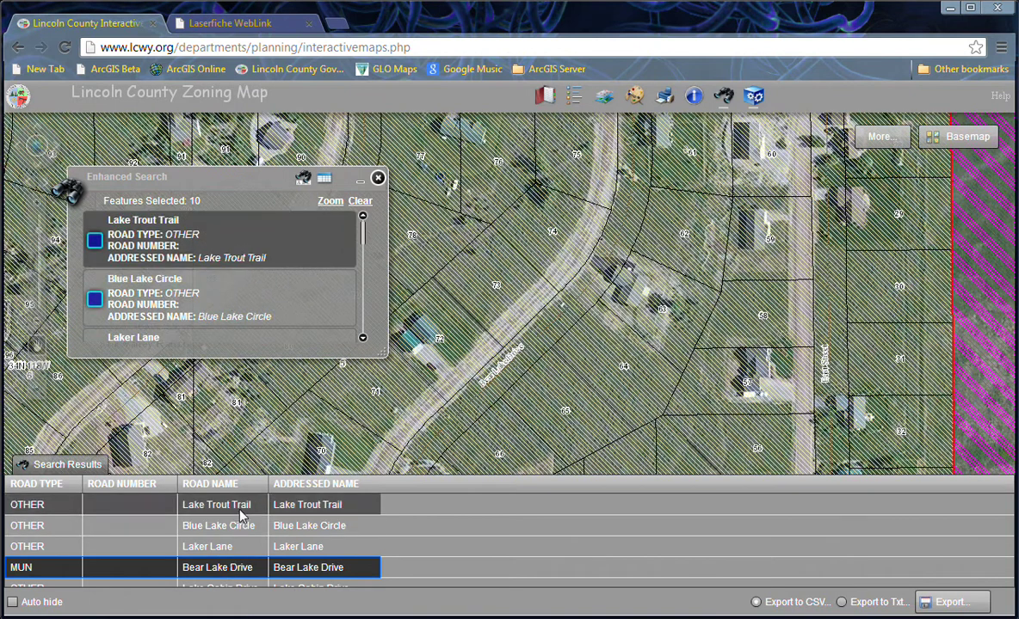
{"action": "left_click", "coordinate": [241, 515]}
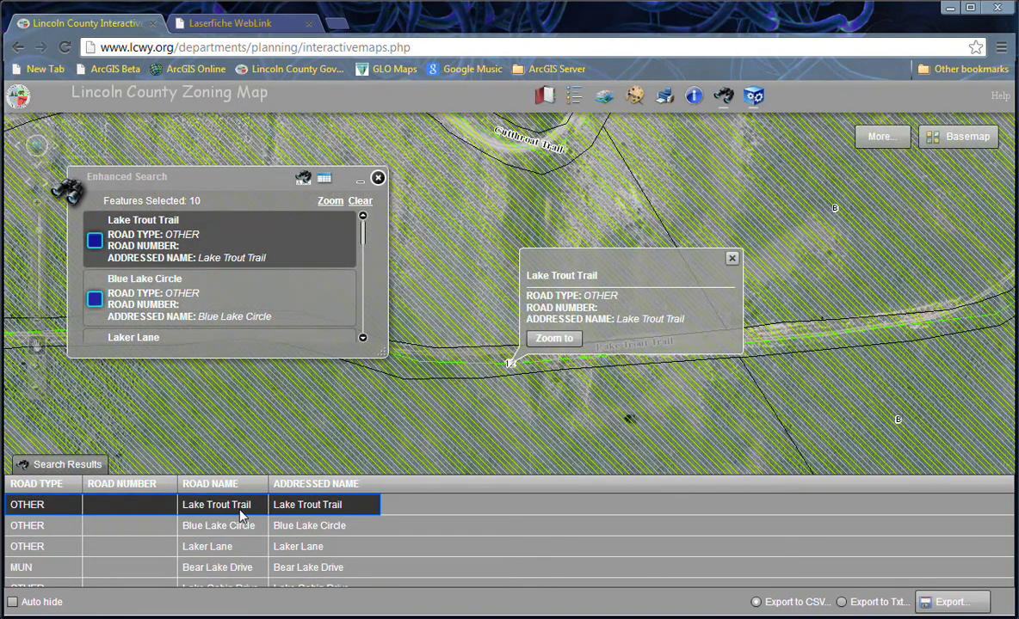